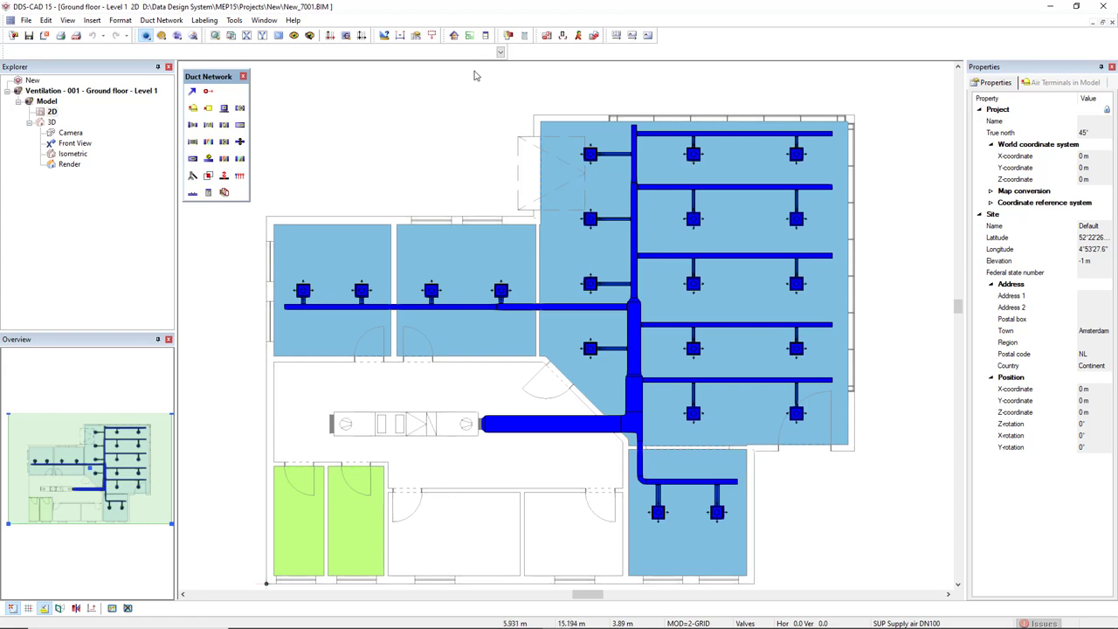
Step: Create the ventilation duct parts list, accepting the hidden-layers warning and recentring its window
left_click(525, 40)
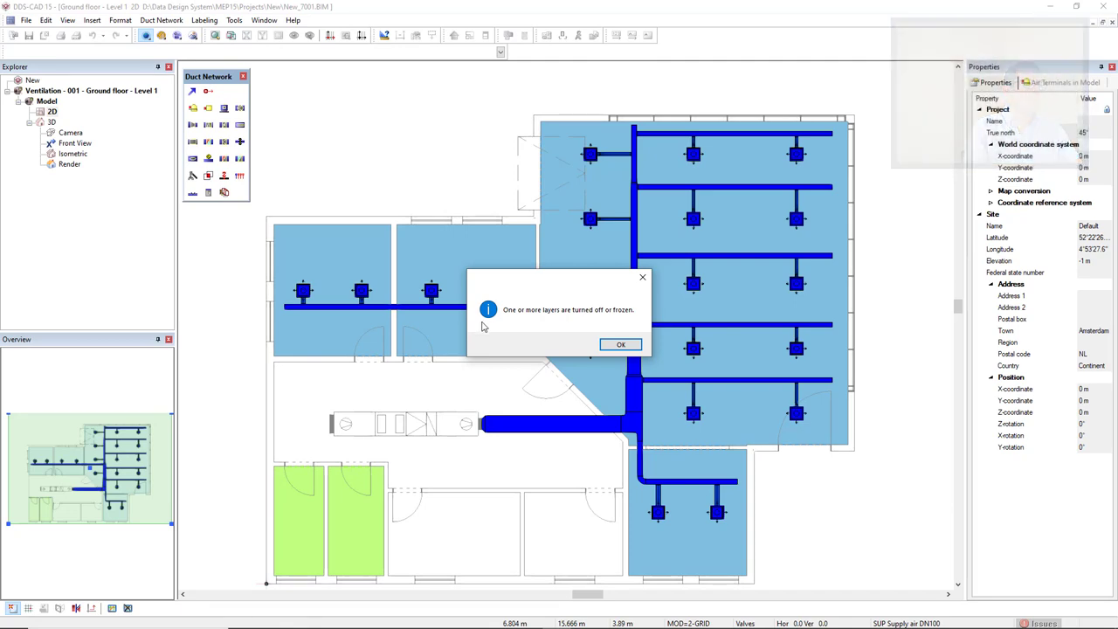
left_click(605, 344)
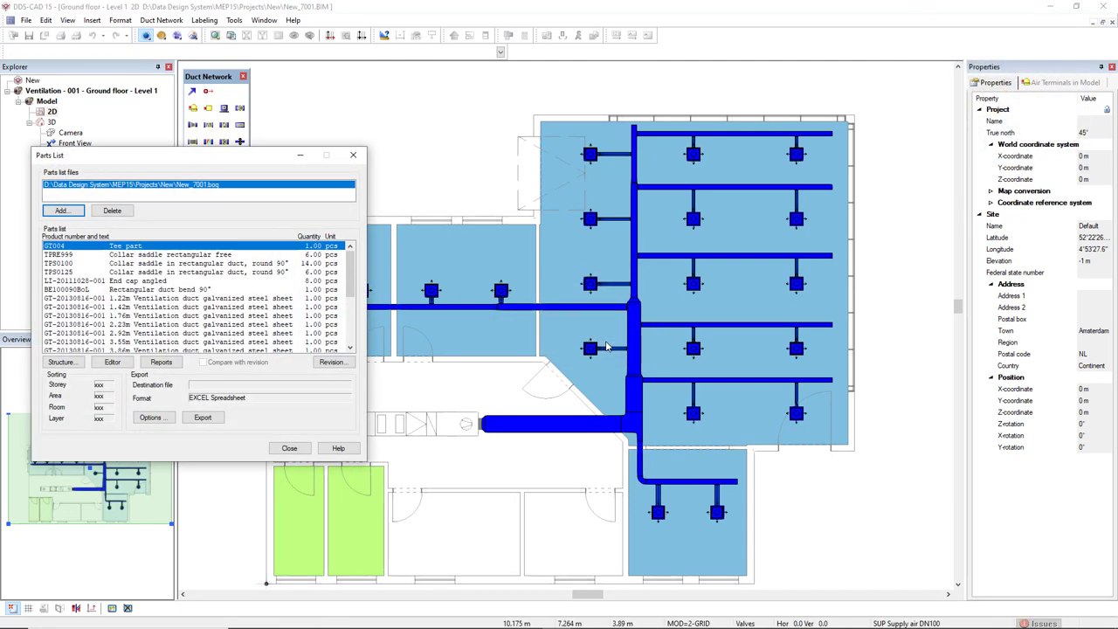
left_click_drag(233, 157, 564, 120)
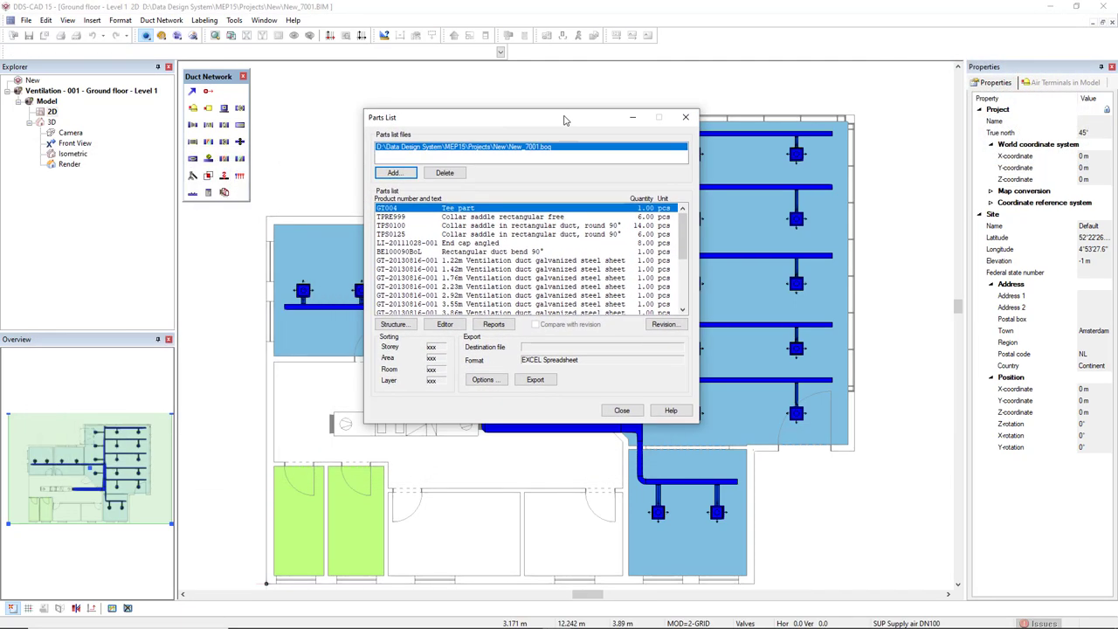
Step: Open the parts list file as text in the editor, then close it
left_click(446, 324)
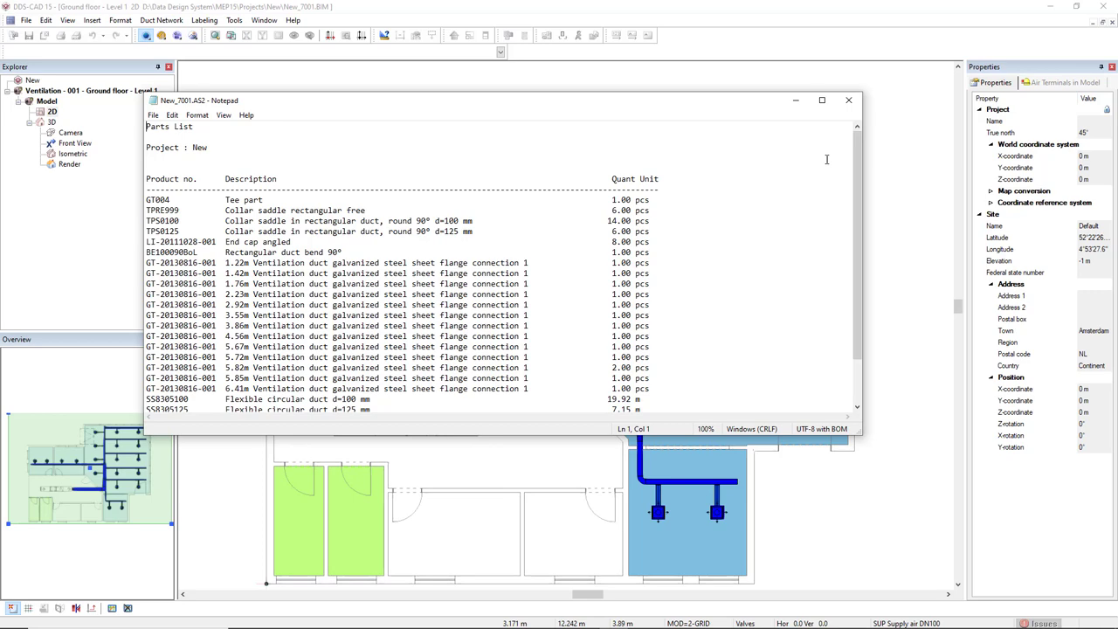
left_click(847, 100)
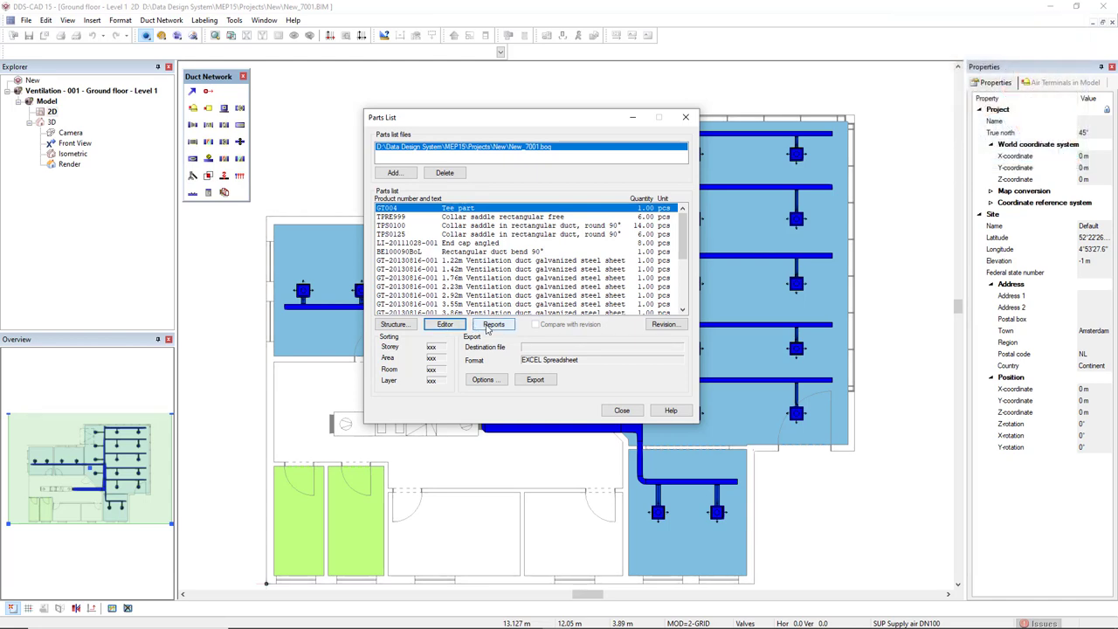
Step: Preview the General > Parts list report full-screen with its Parts list section included
left_click(504, 328)
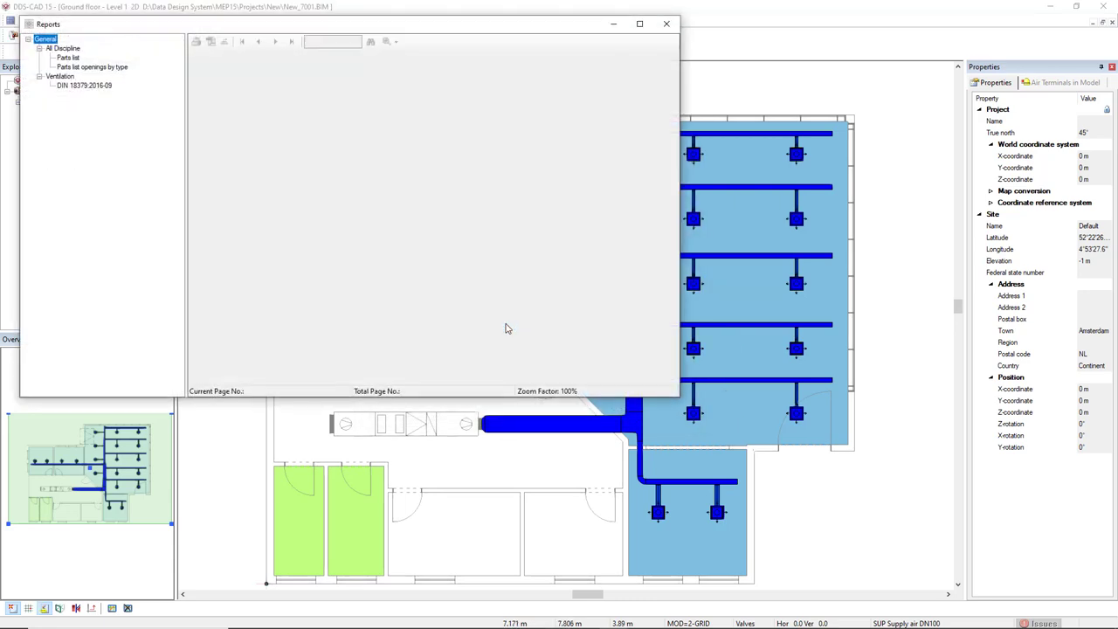
left_click(640, 23)
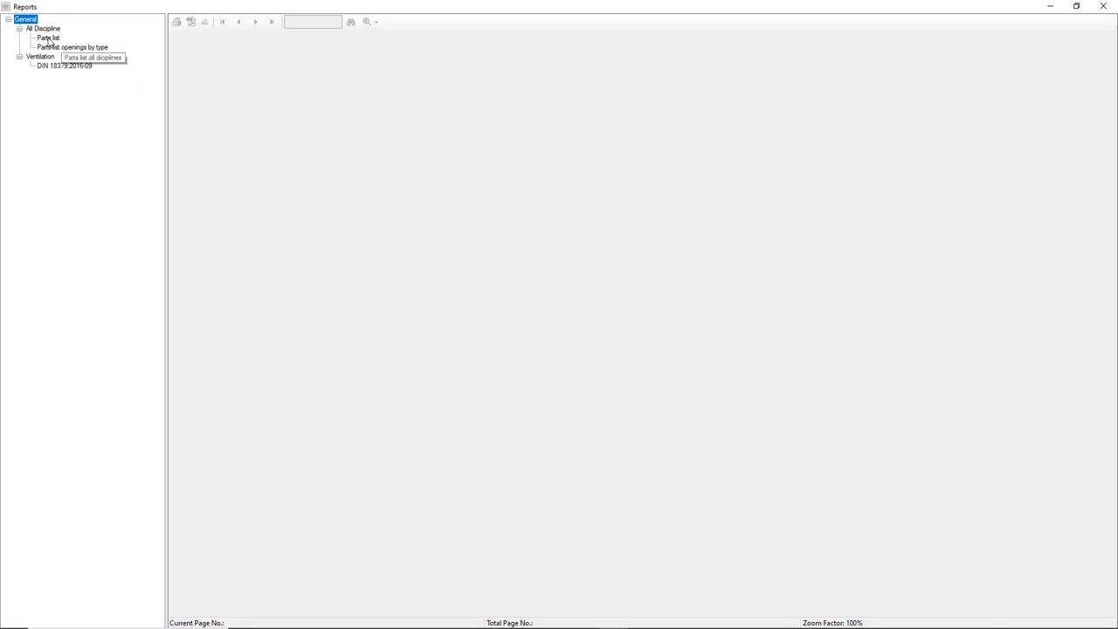
left_click(41, 42)
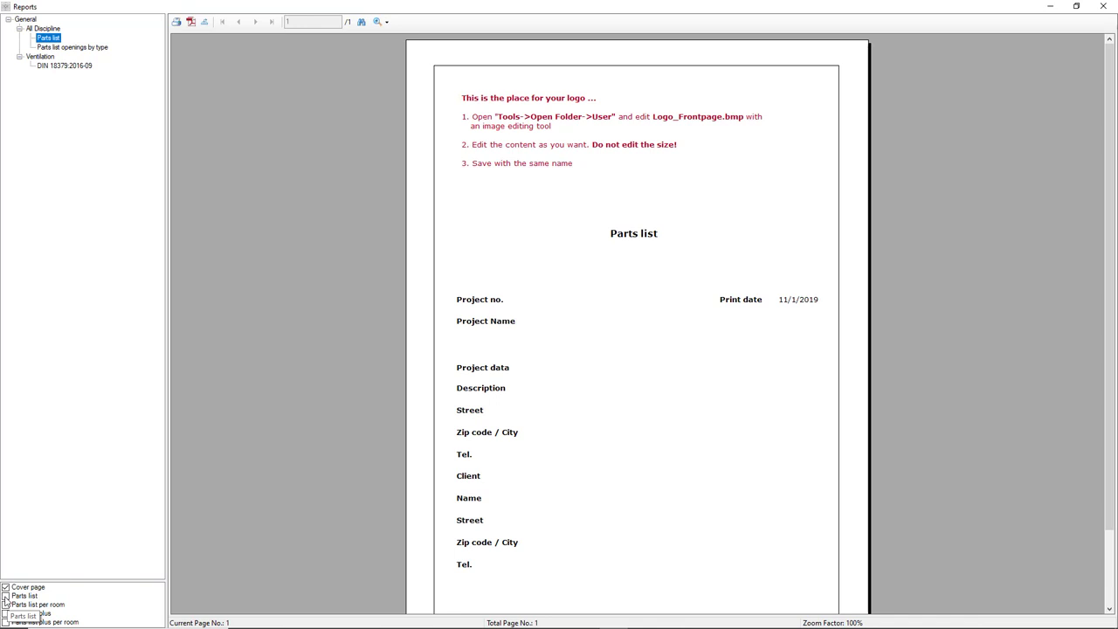
left_click(6, 598)
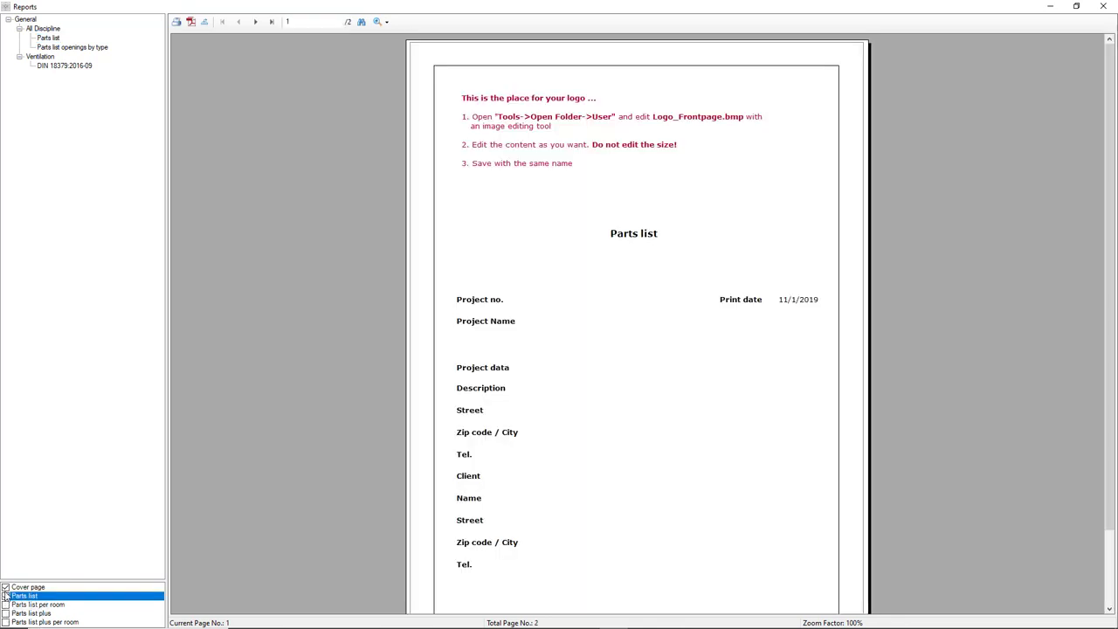
left_click(256, 22)
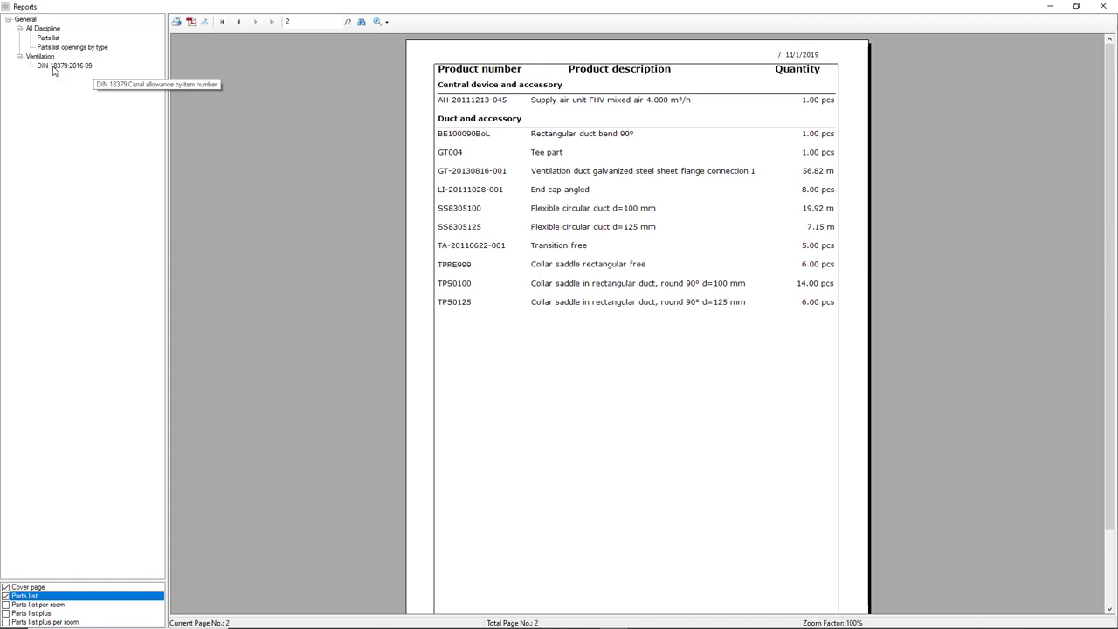
Step: Select the DIN 18379:2016-09 report and add its Legend and Surface area by position numbers sections
left_click(53, 67)
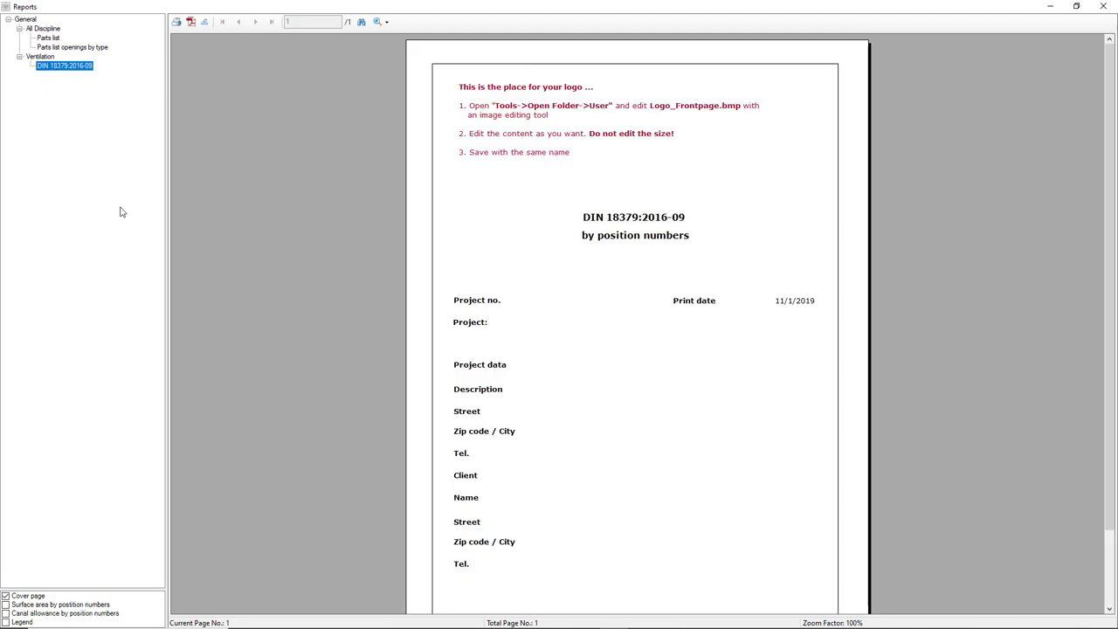
left_click(5, 621)
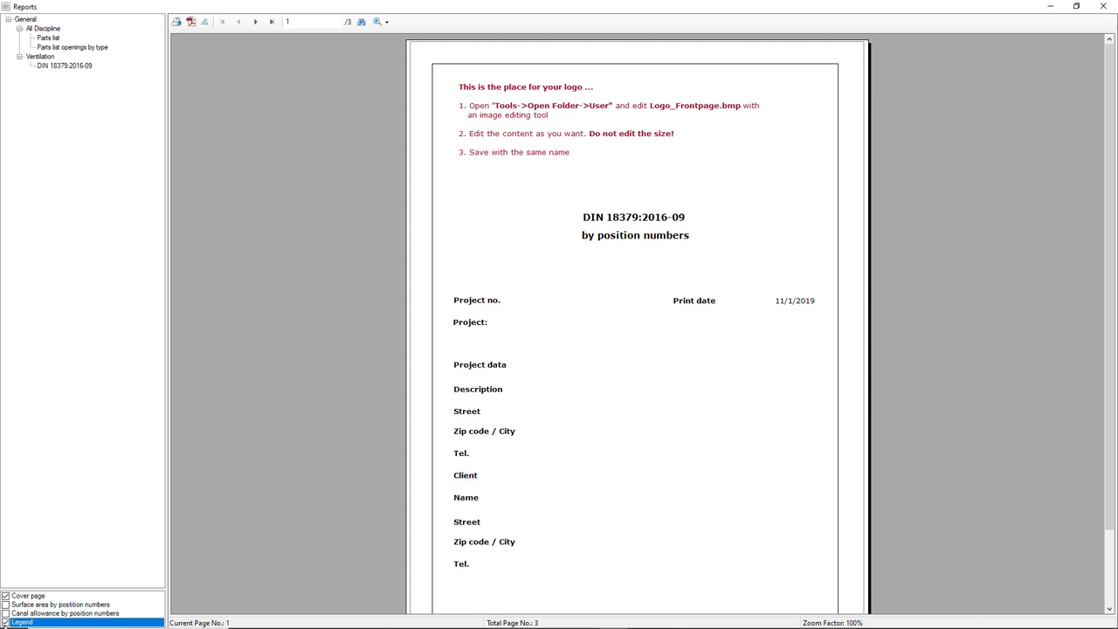
left_click(256, 22)
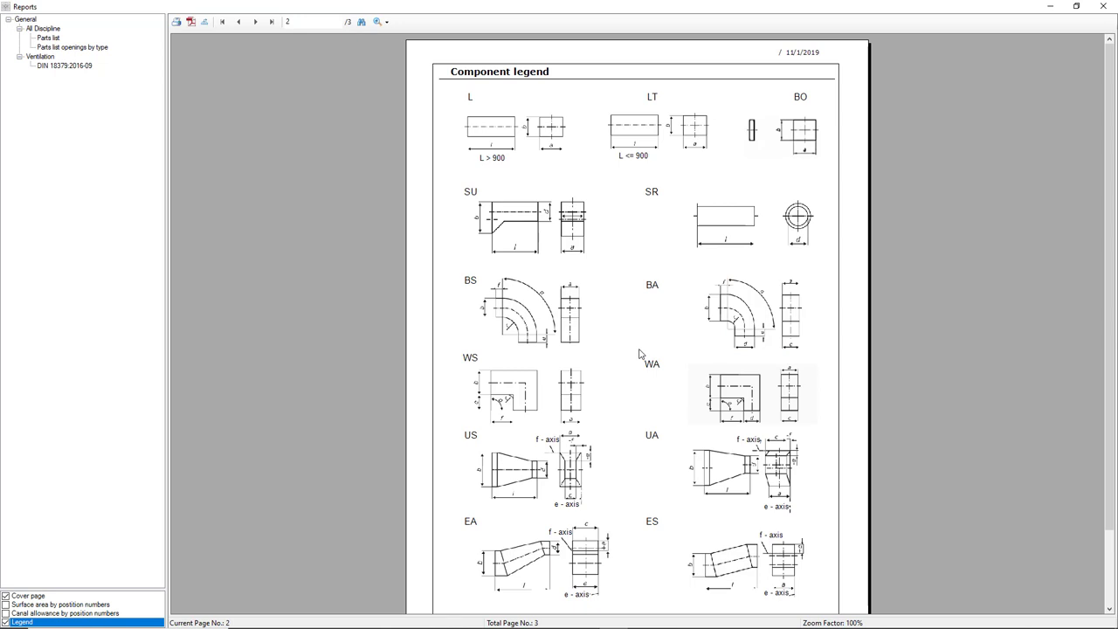
left_click(6, 604)
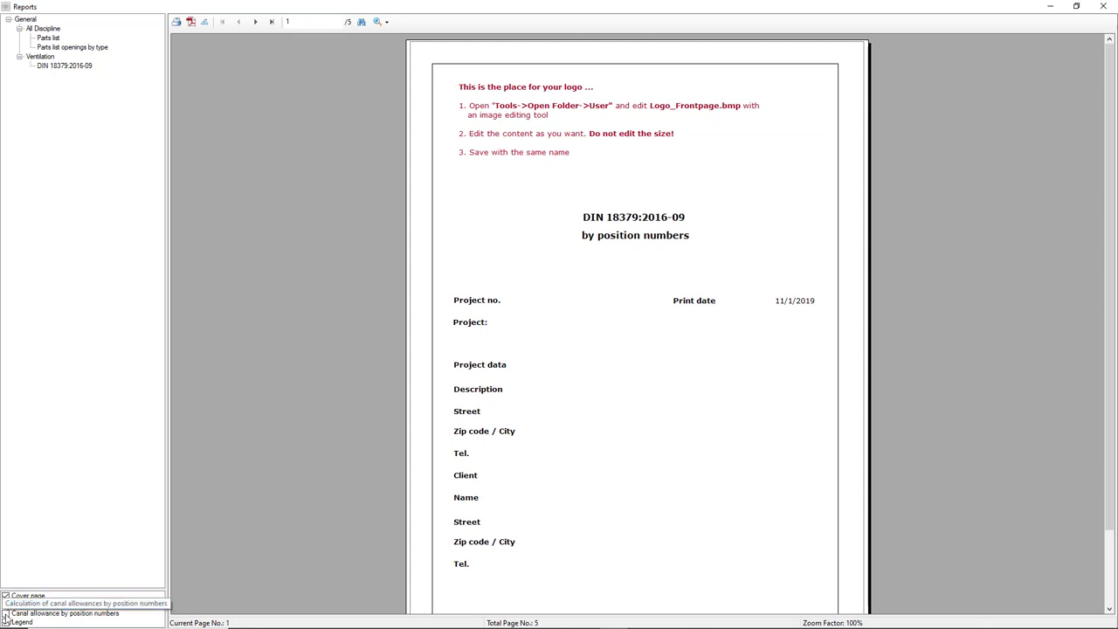
Step: Add Canal allowance by position numbers and page to the 60.14 m² and 42.25 m² totals
left_click(6, 613)
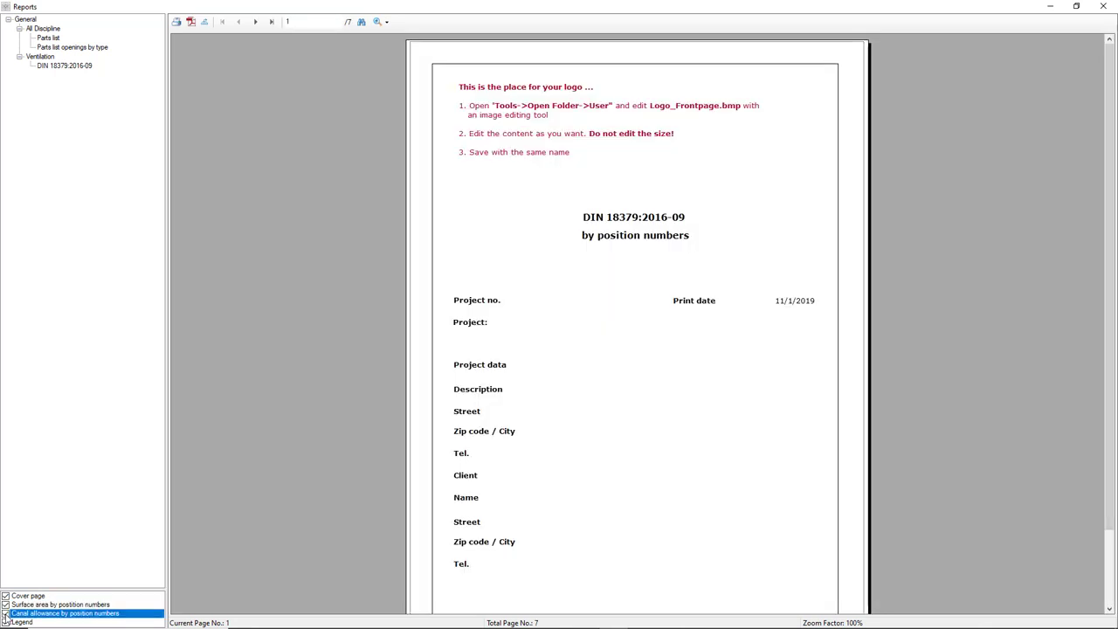
left_click(255, 21)
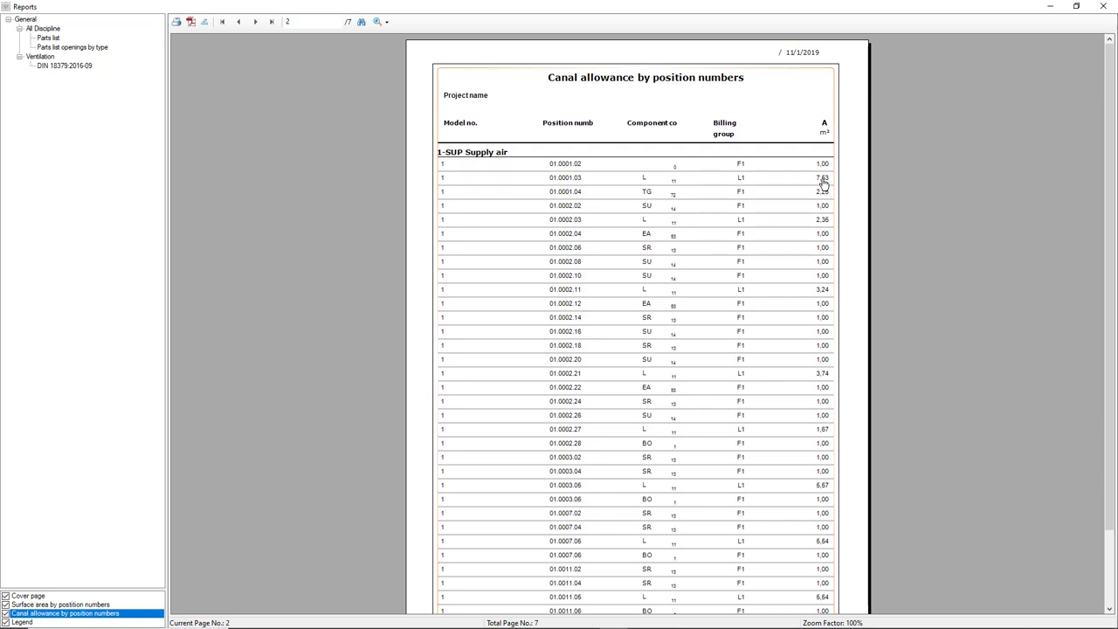
left_click(255, 22)
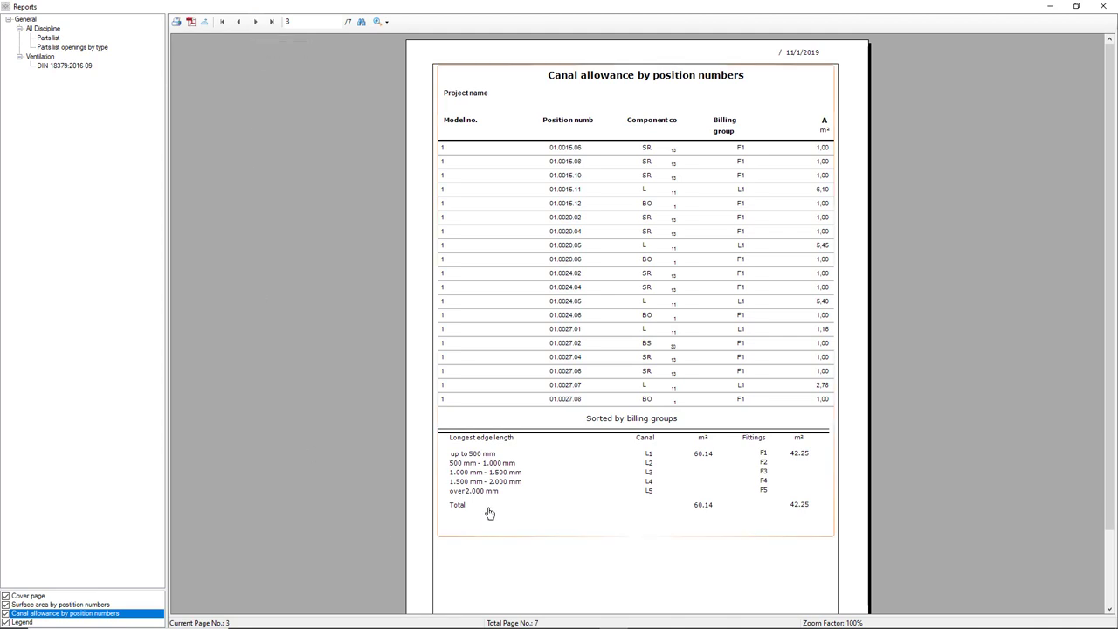